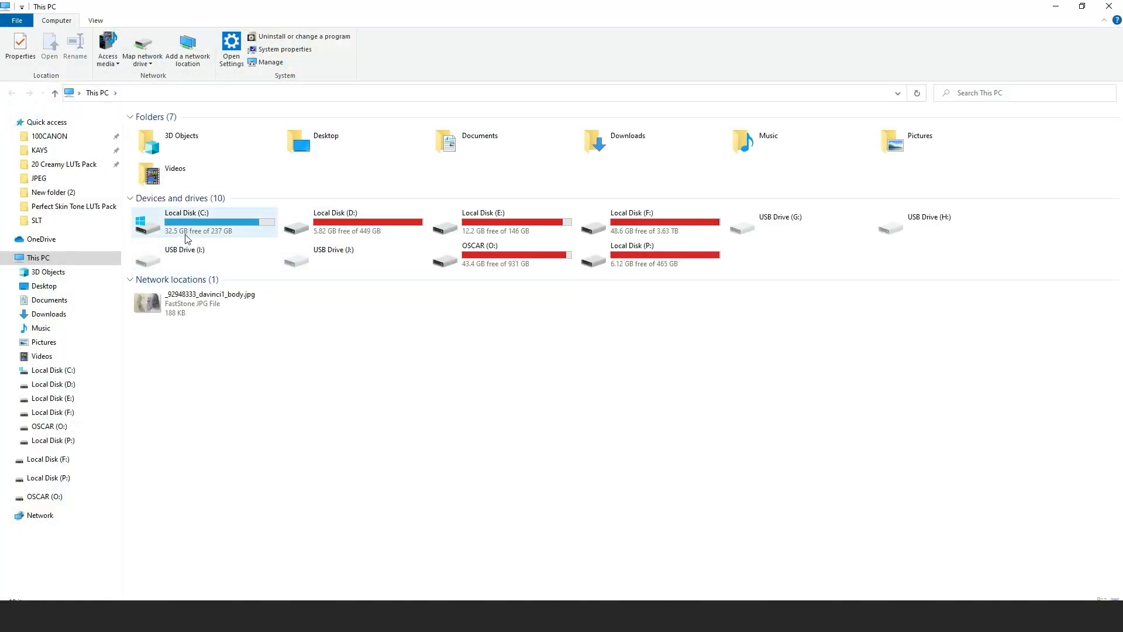
- Open the folder C:\Program Files\Adobe\Adobe Photoshop 2023\Presets\3DLUTs
double_click(177, 221)
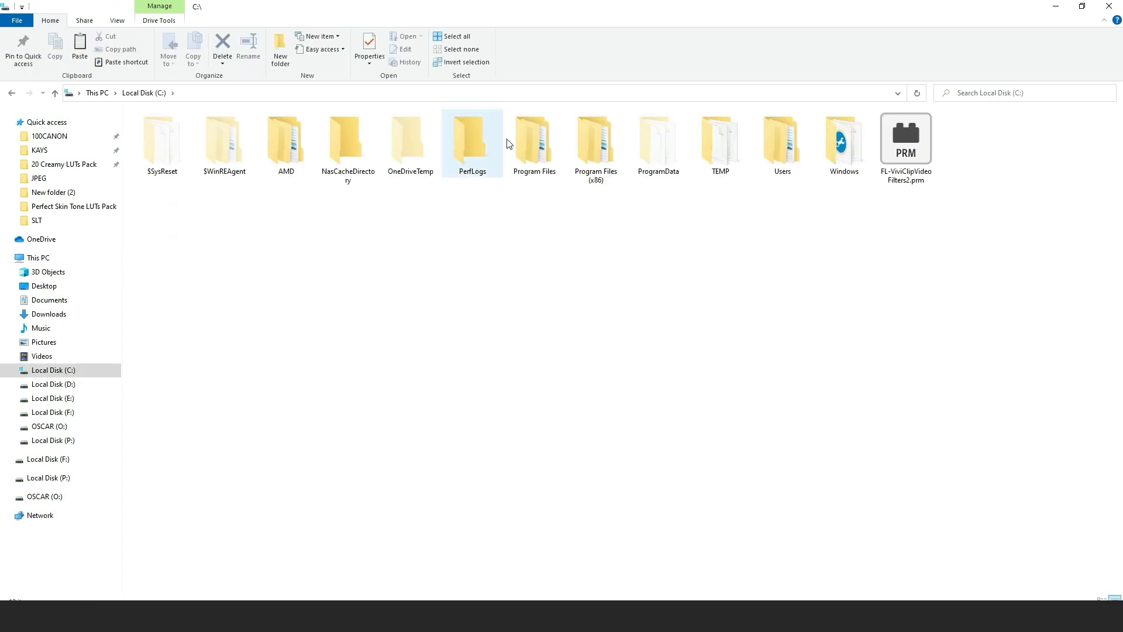
double_click(534, 147)
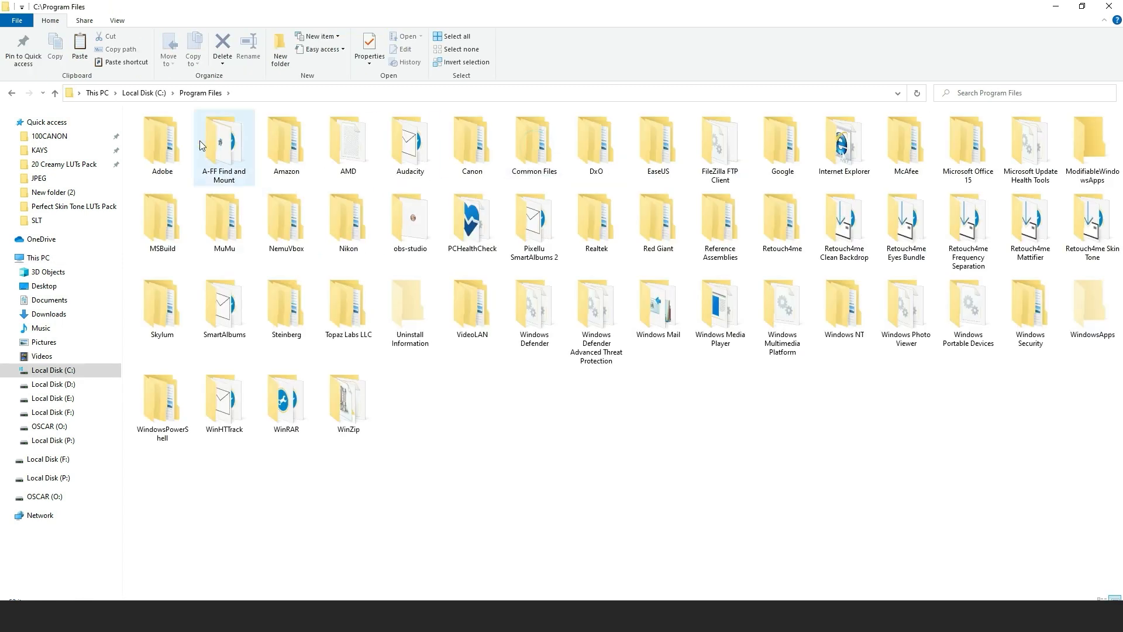
double_click(167, 154)
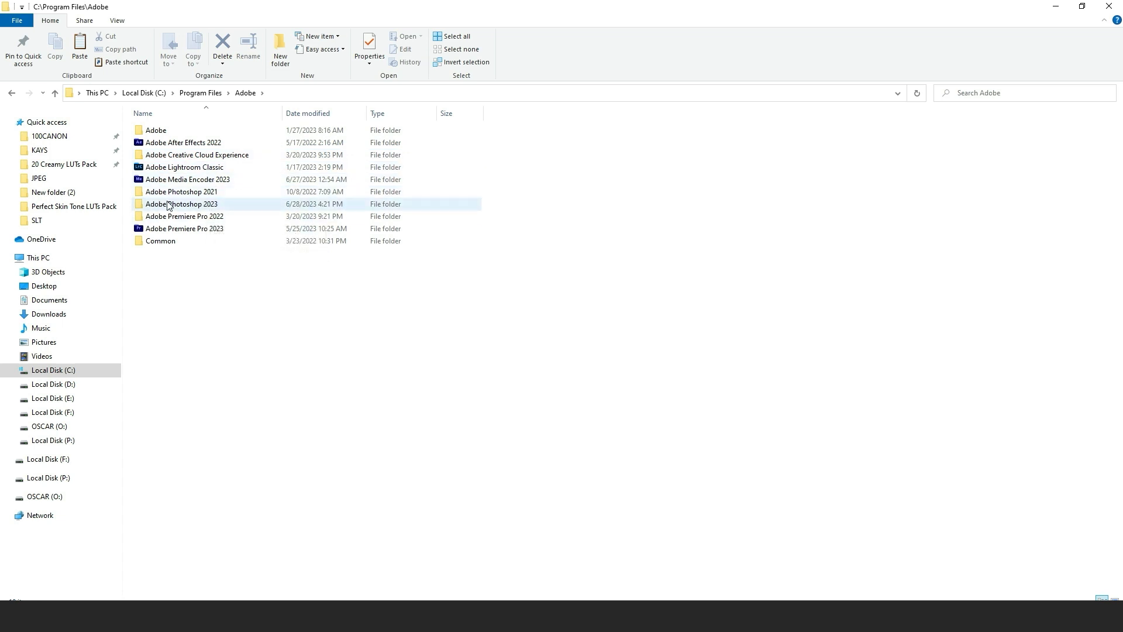
mouse_move(180, 209)
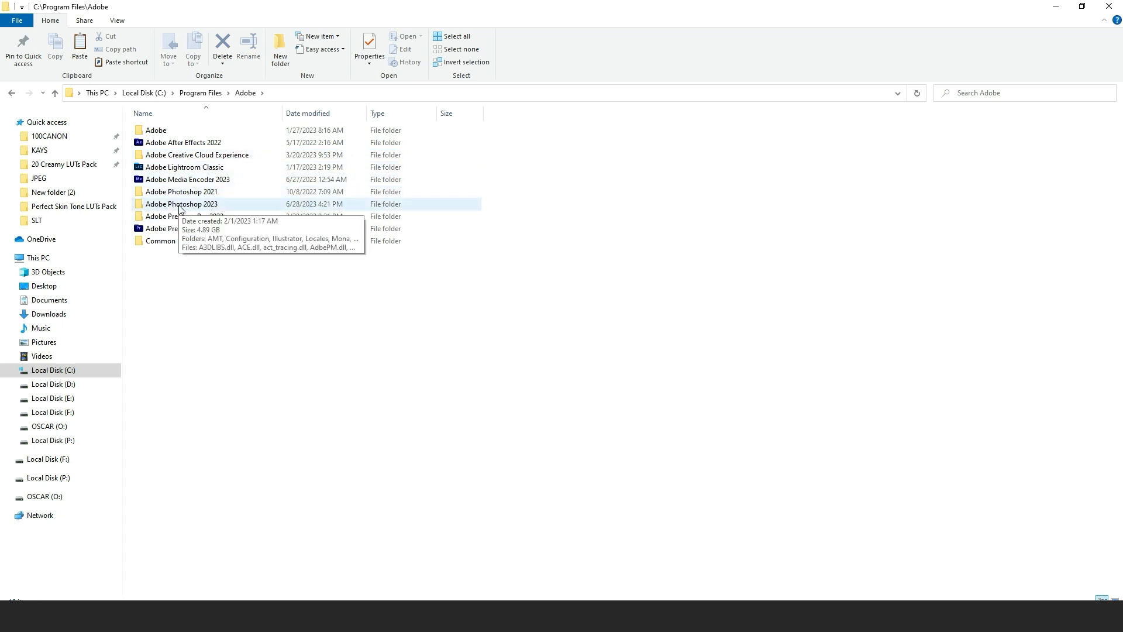
double_click(179, 209)
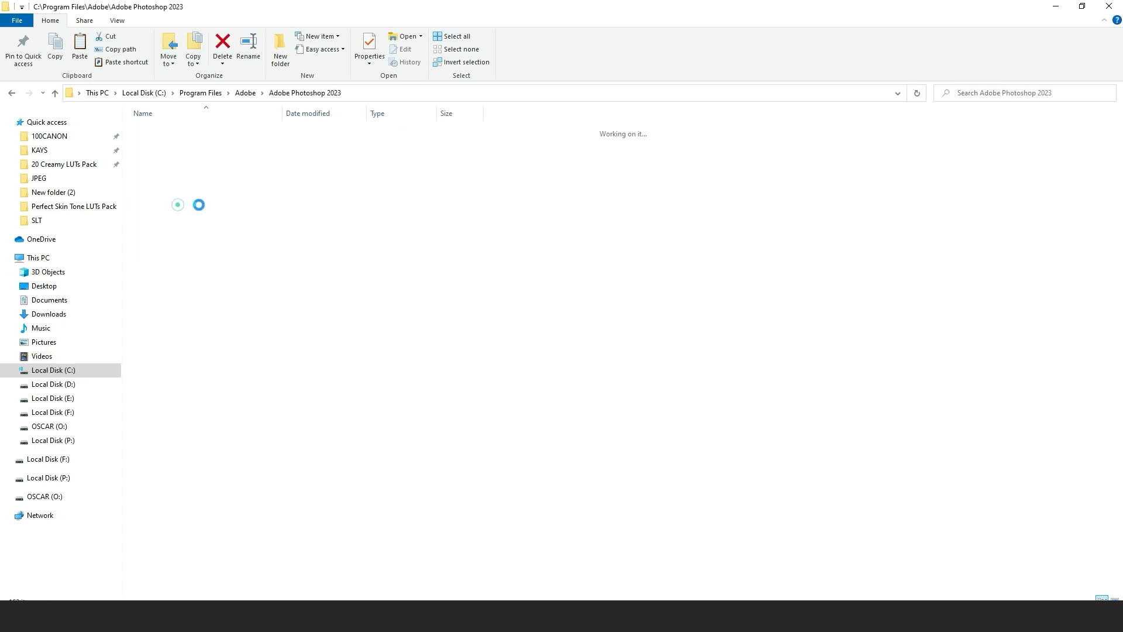
mouse_move(189, 253)
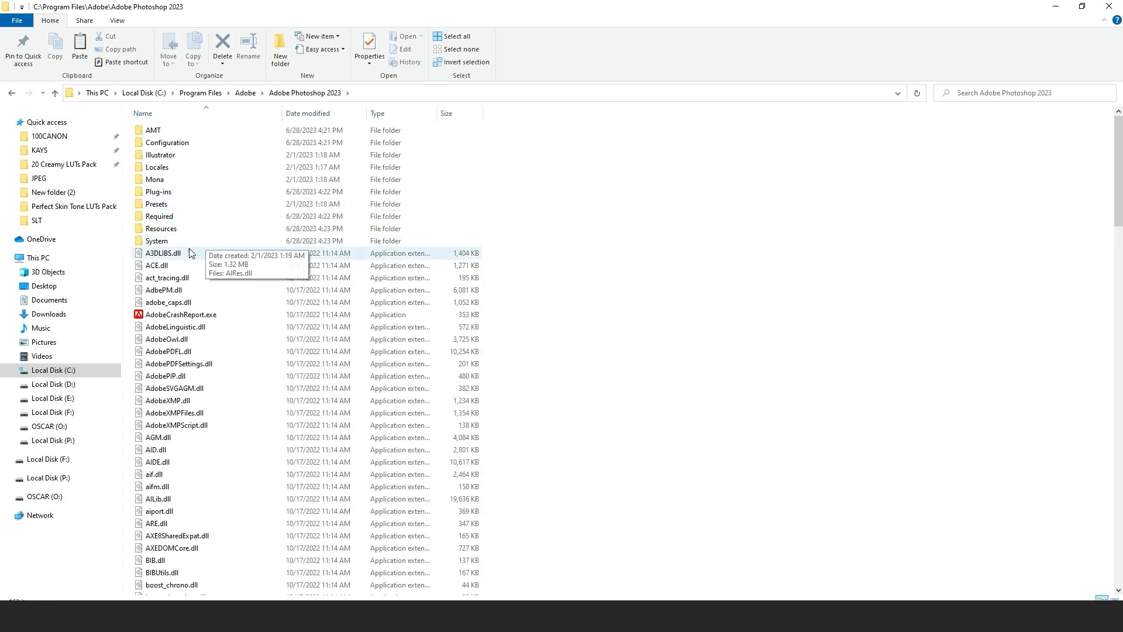
double_click(161, 206)
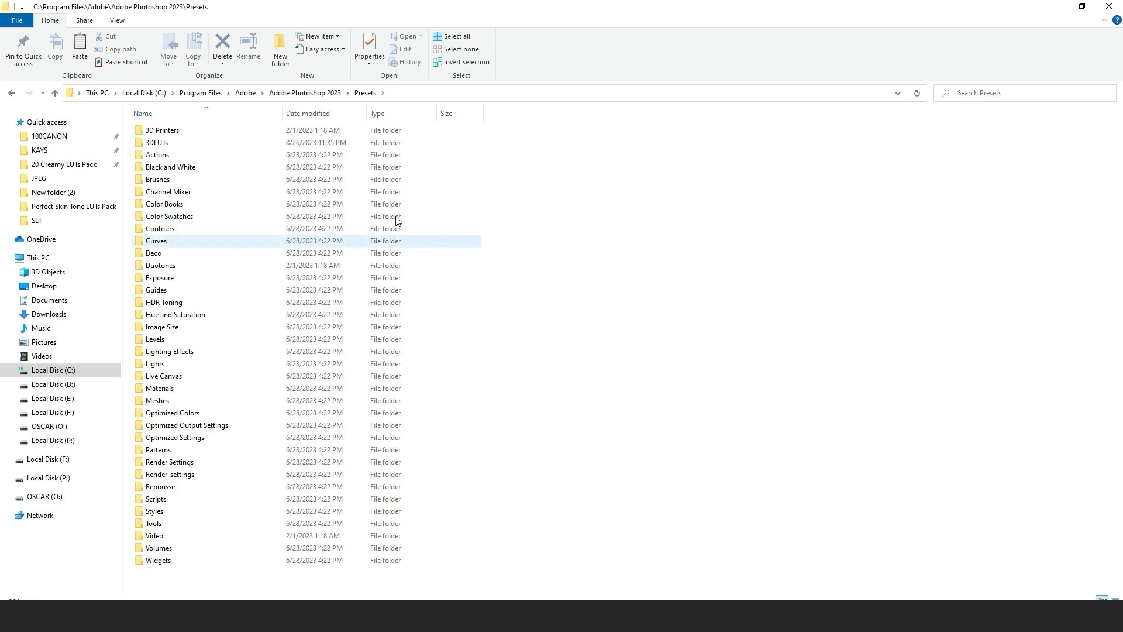
double_click(158, 142)
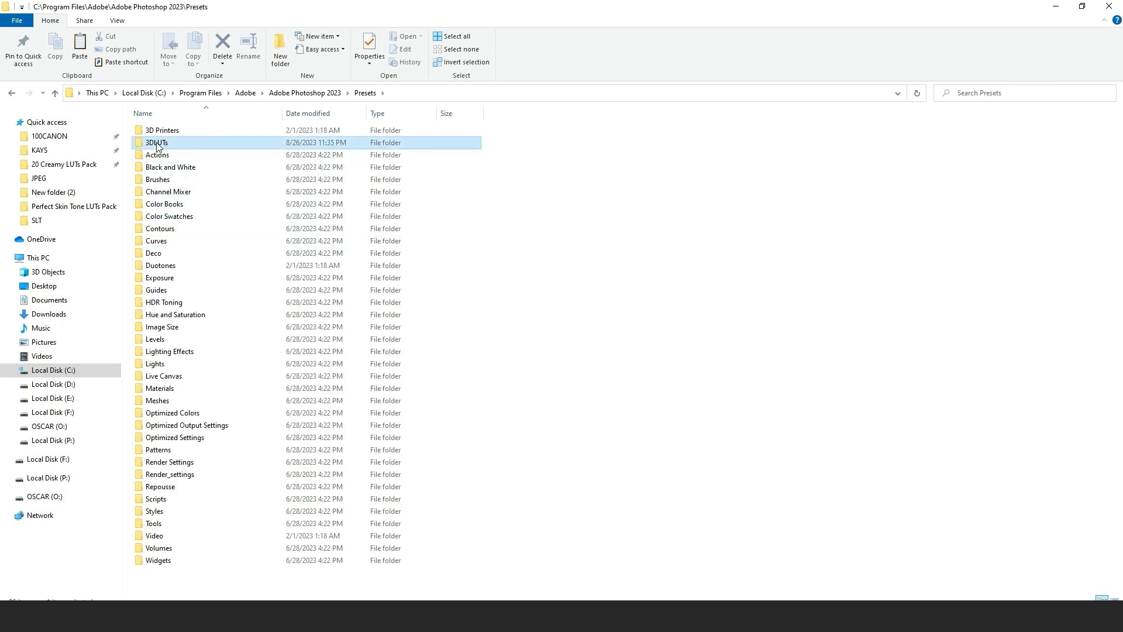
- Open the desktop folder Perfect Skin Tone LUTs Pack beside the 3DLUTs window and copy all its .cube files
click(1082, 6)
drag(820, 39, 578, 69)
double_click(827, 164)
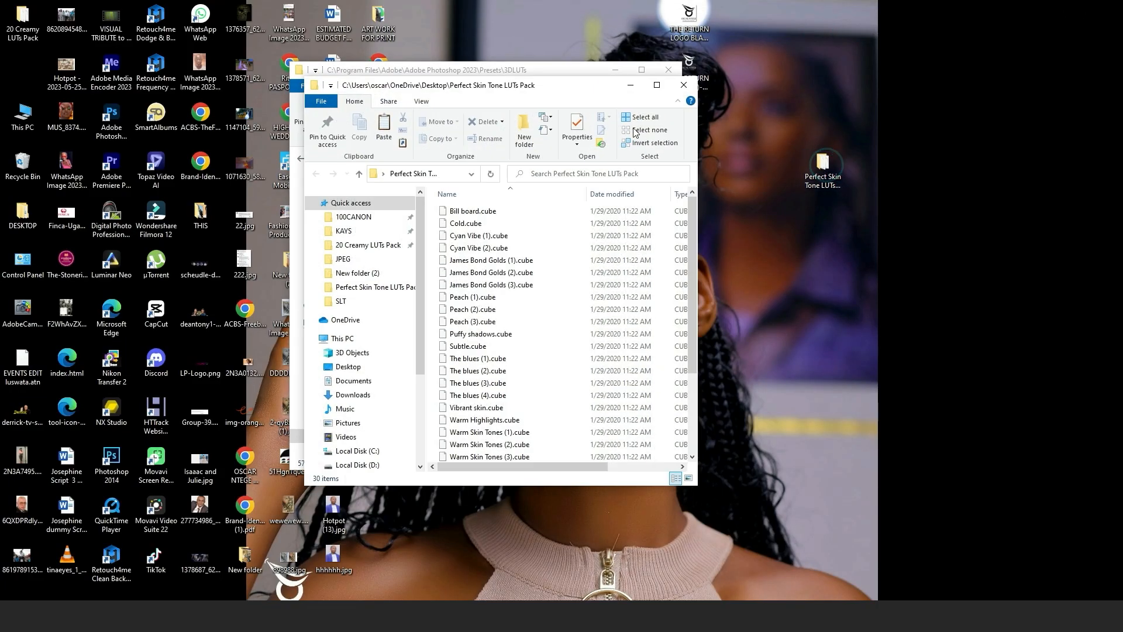
drag(550, 85, 951, 48)
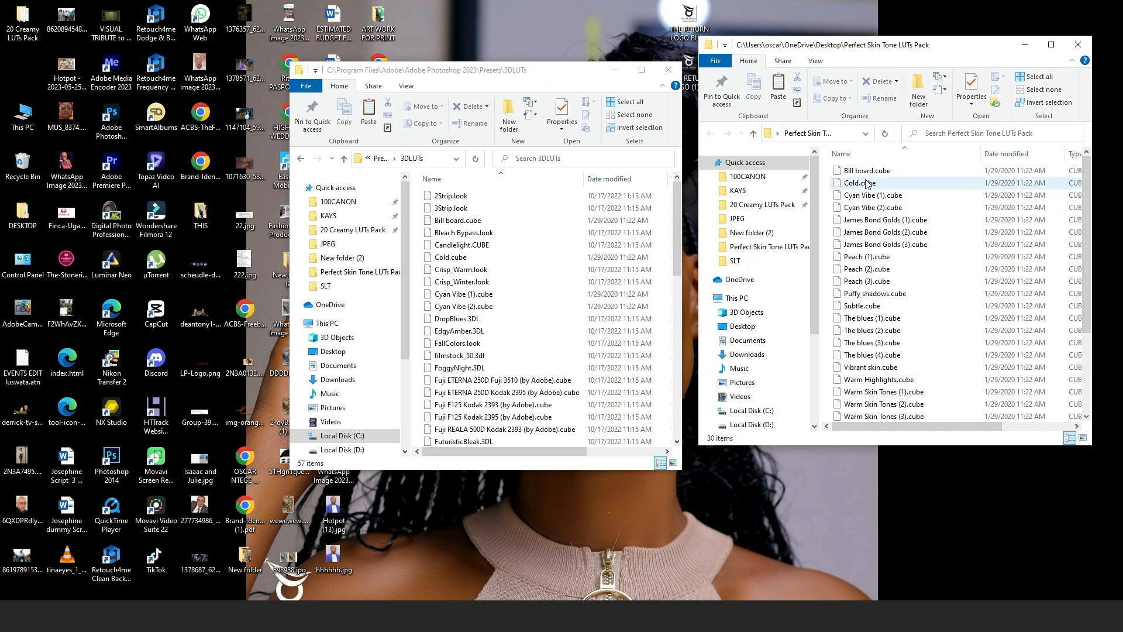
key(ctrl+a)
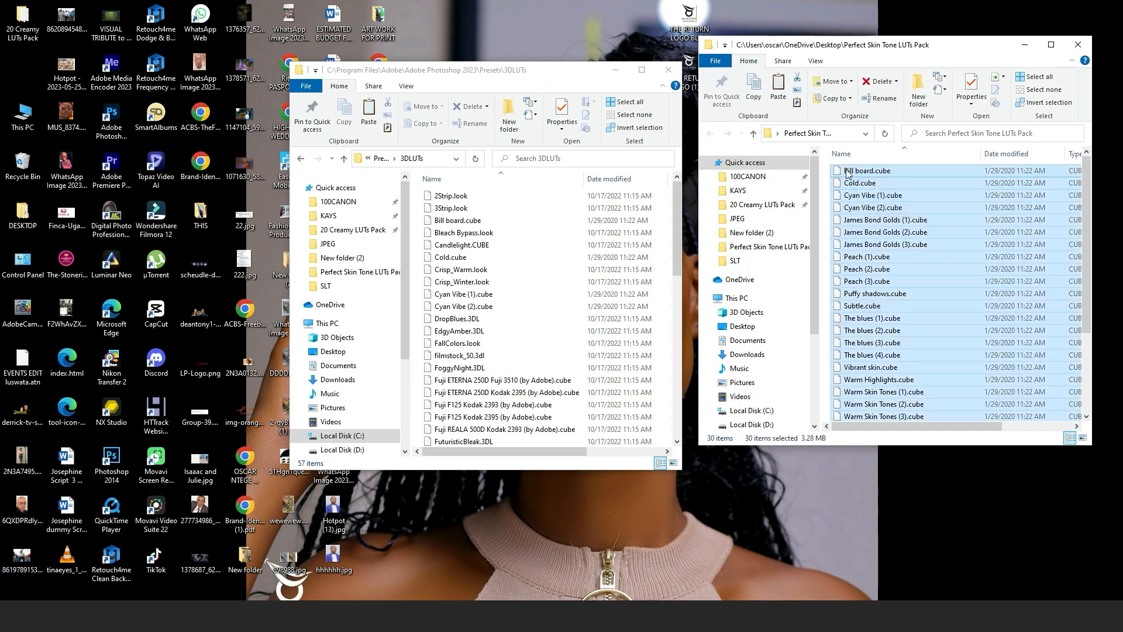
right_click(849, 175)
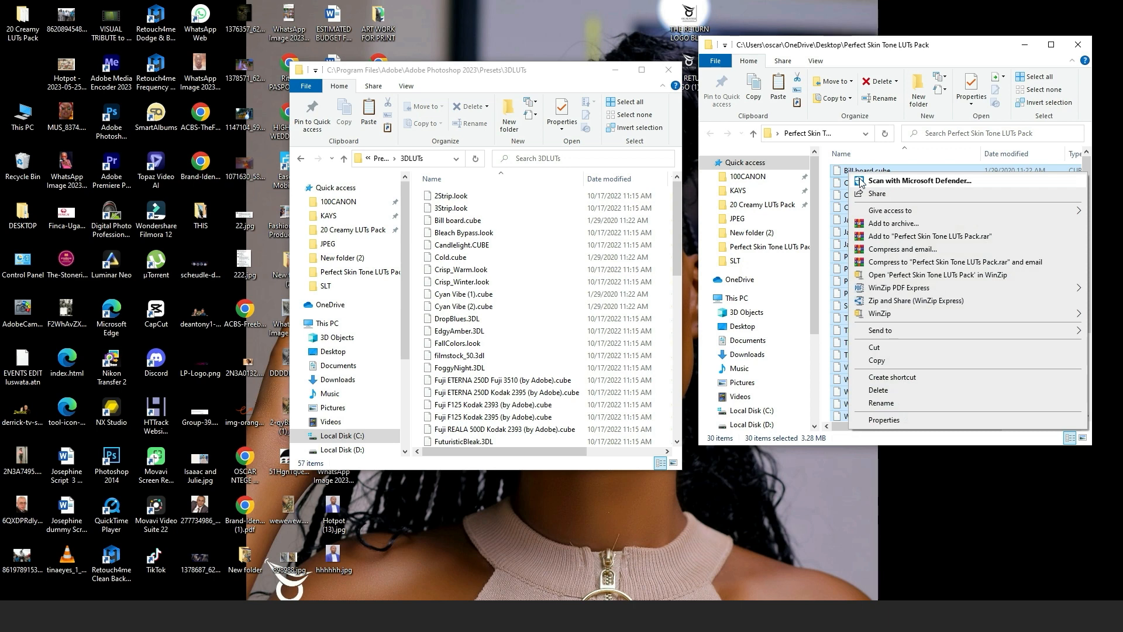
click(885, 364)
- Paste the LUT files into the 3DLUTs folder, replacing same-named files with administrator permission, and close both folder windows
scroll(544, 248, down, 12)
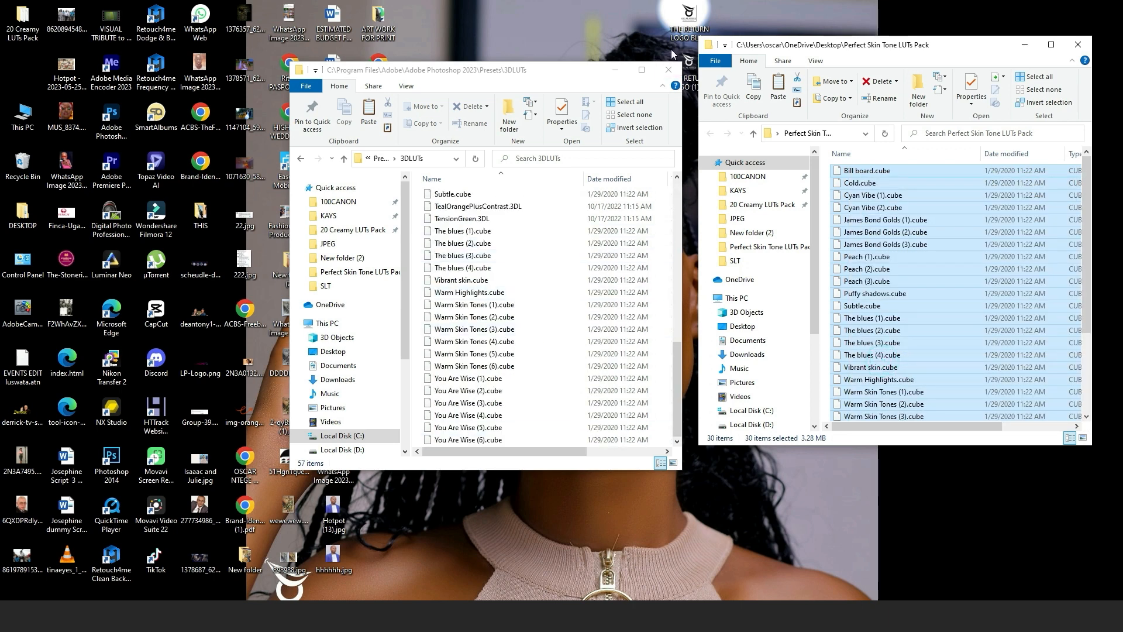
click(642, 70)
right_click(738, 317)
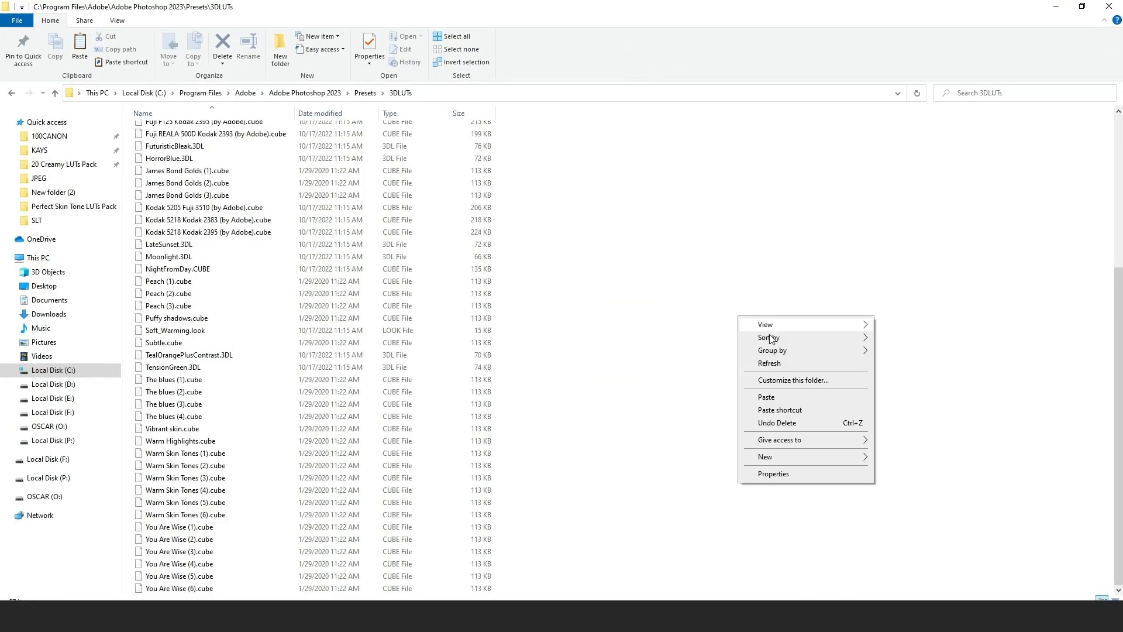
click(768, 397)
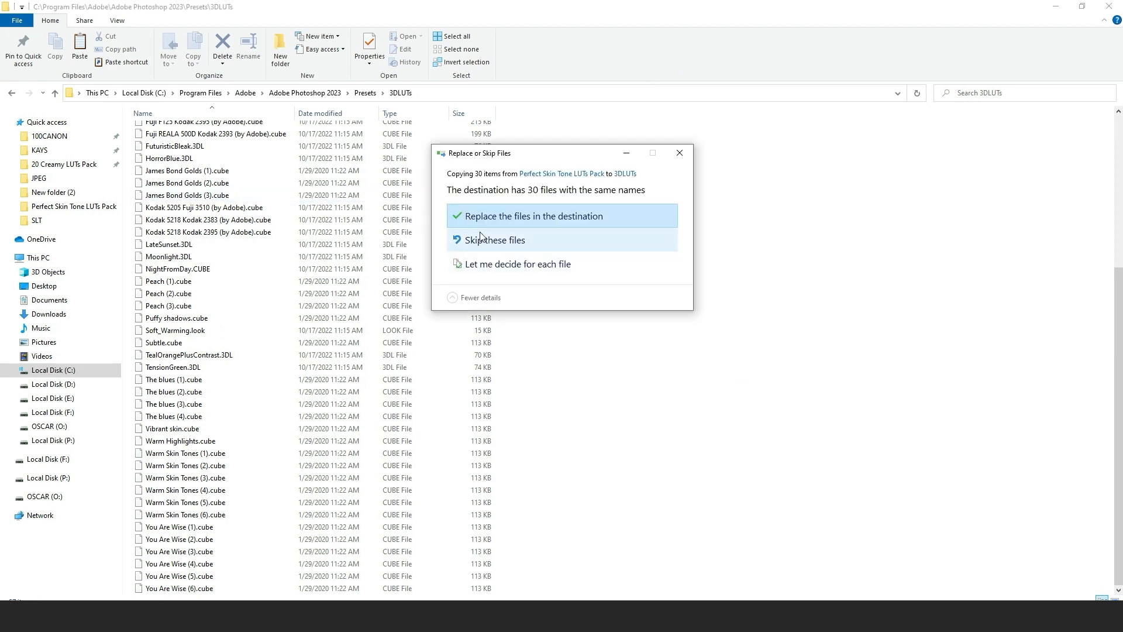
click(576, 216)
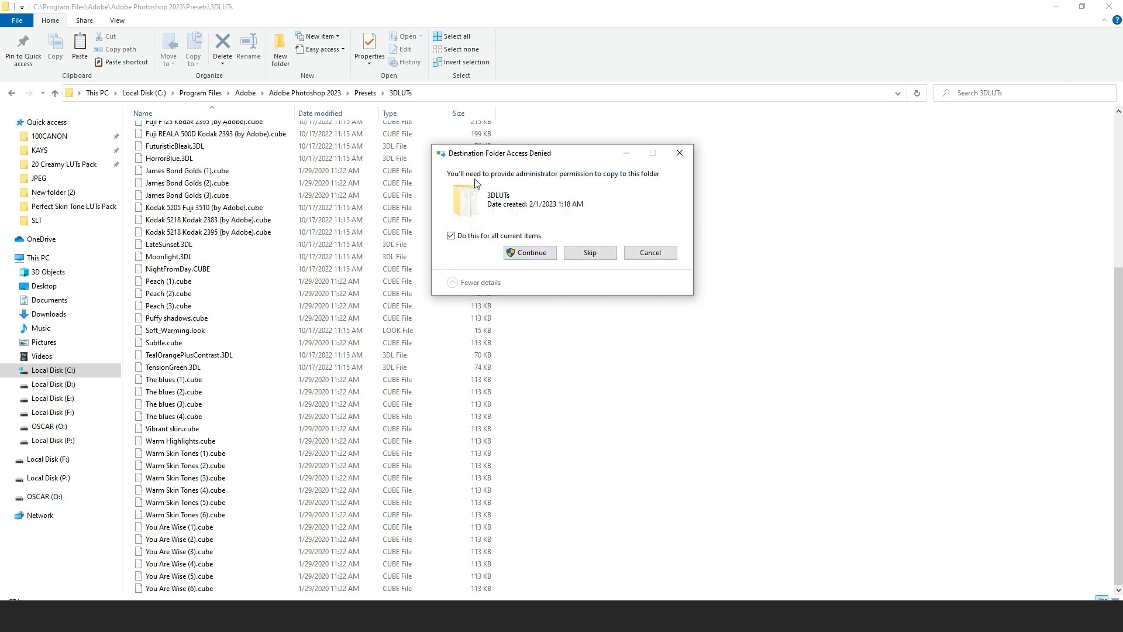
click(532, 253)
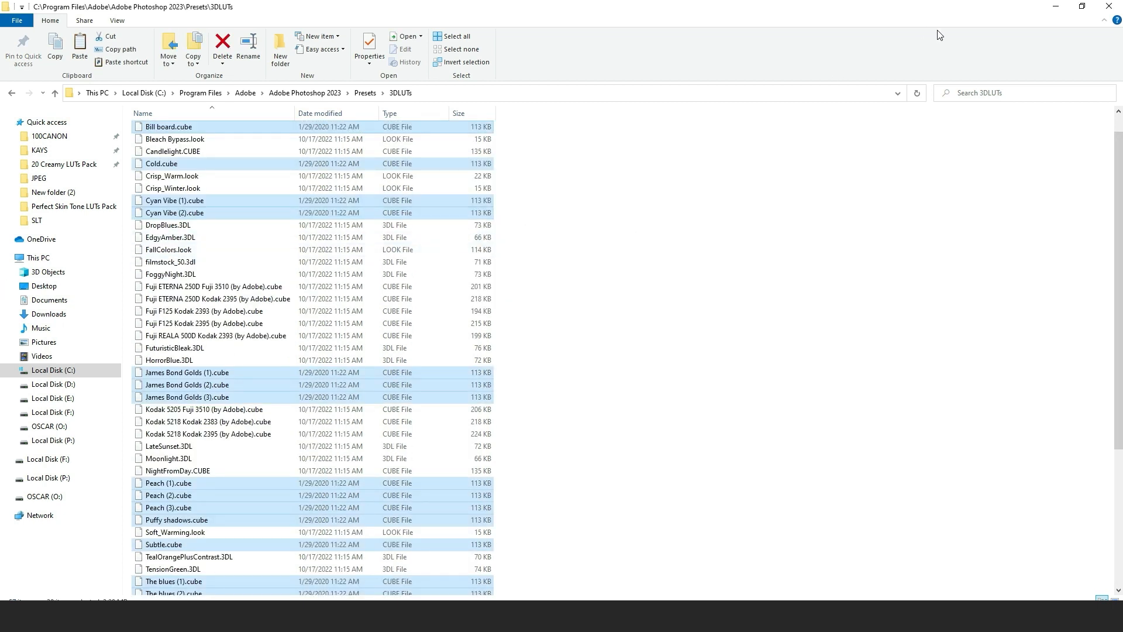
click(1108, 8)
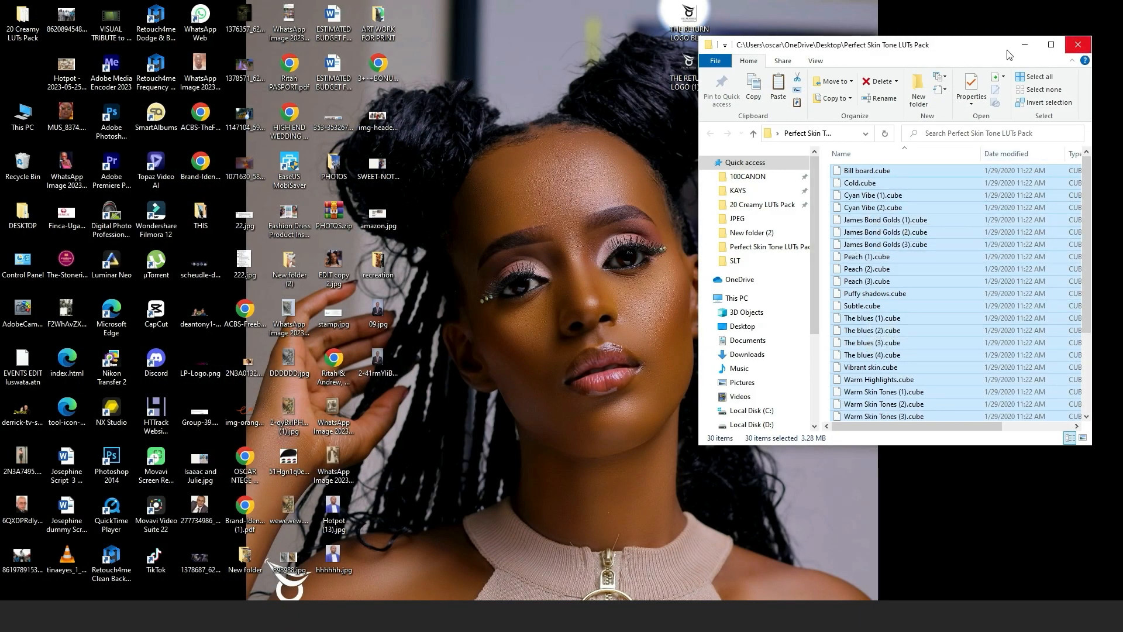
click(1078, 47)
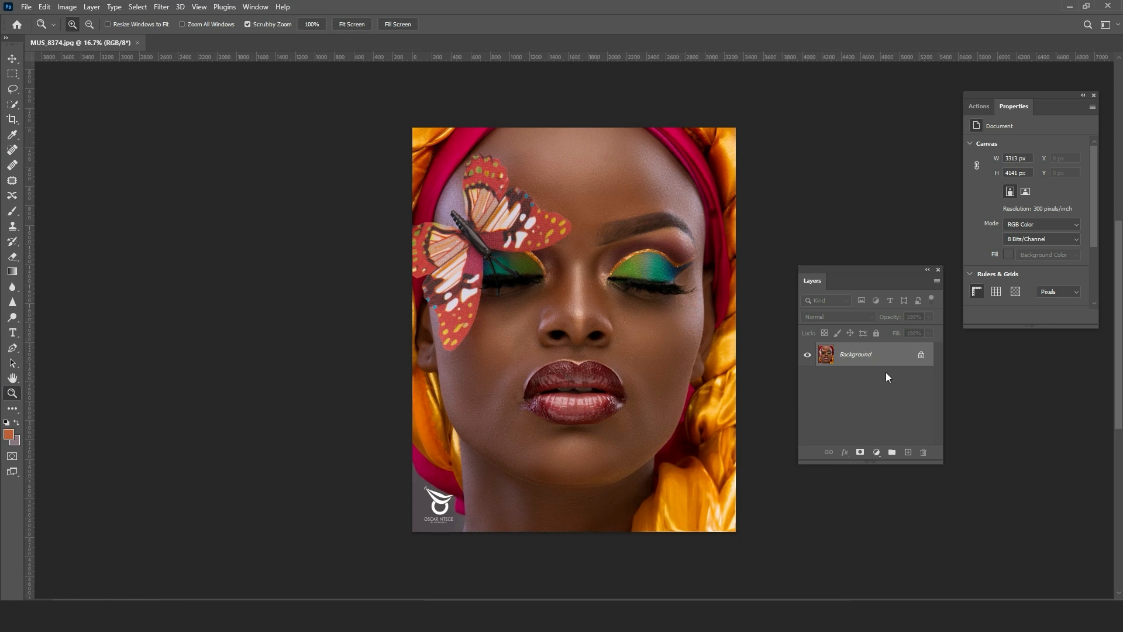
- In Photoshop, add a Color Lookup adjustment layer above the portrait and load the 3D LUT Vibrant skin.cube
click(877, 453)
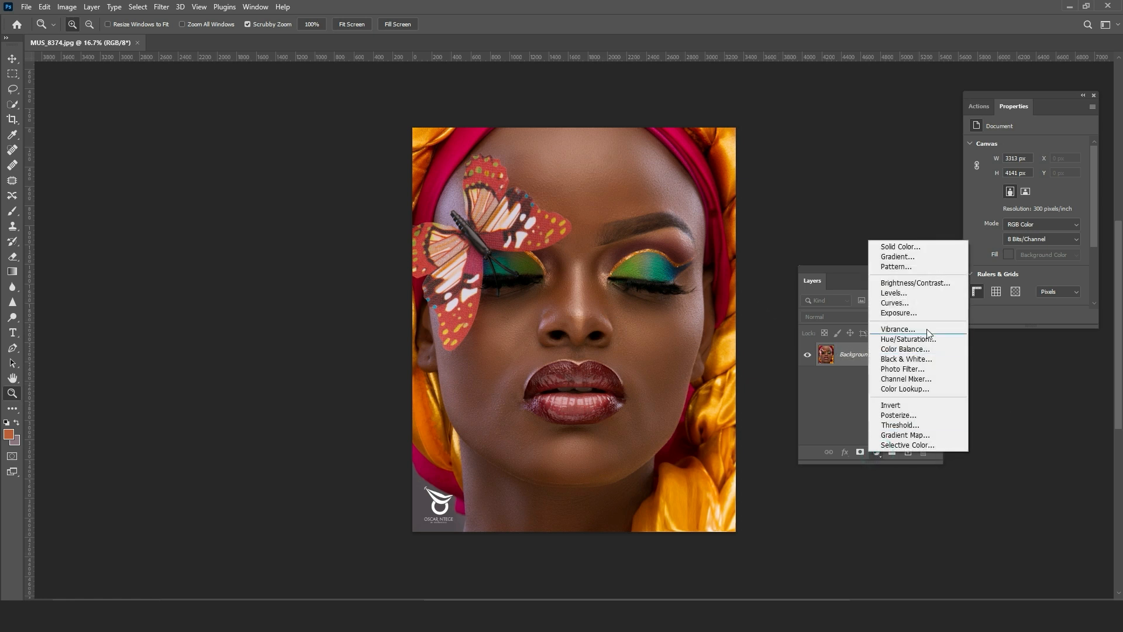
click(908, 389)
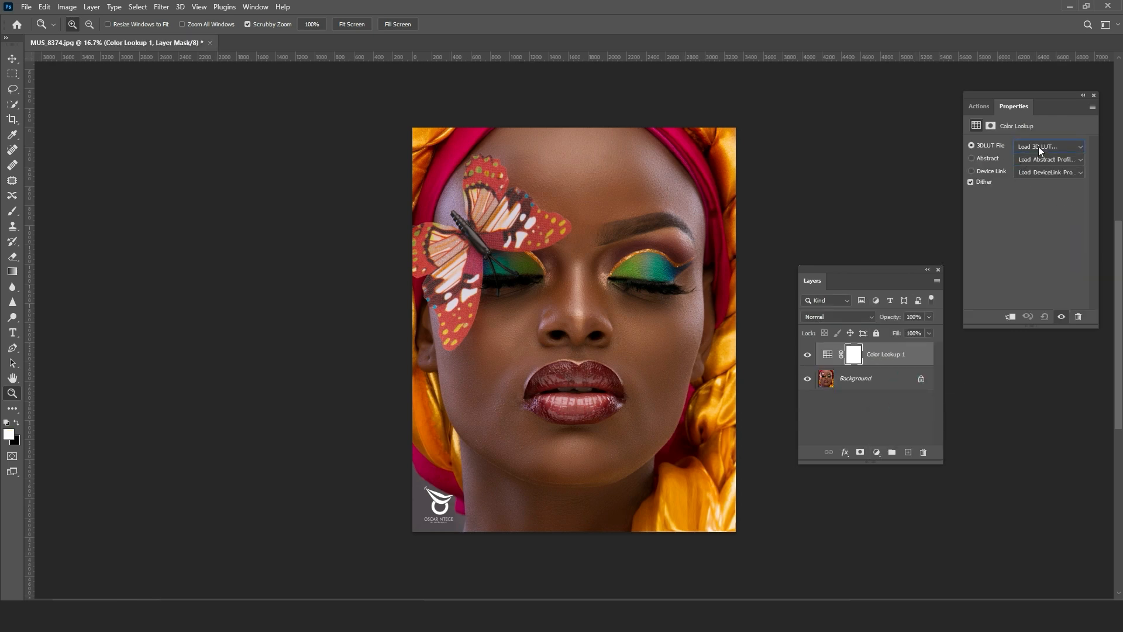
click(1037, 146)
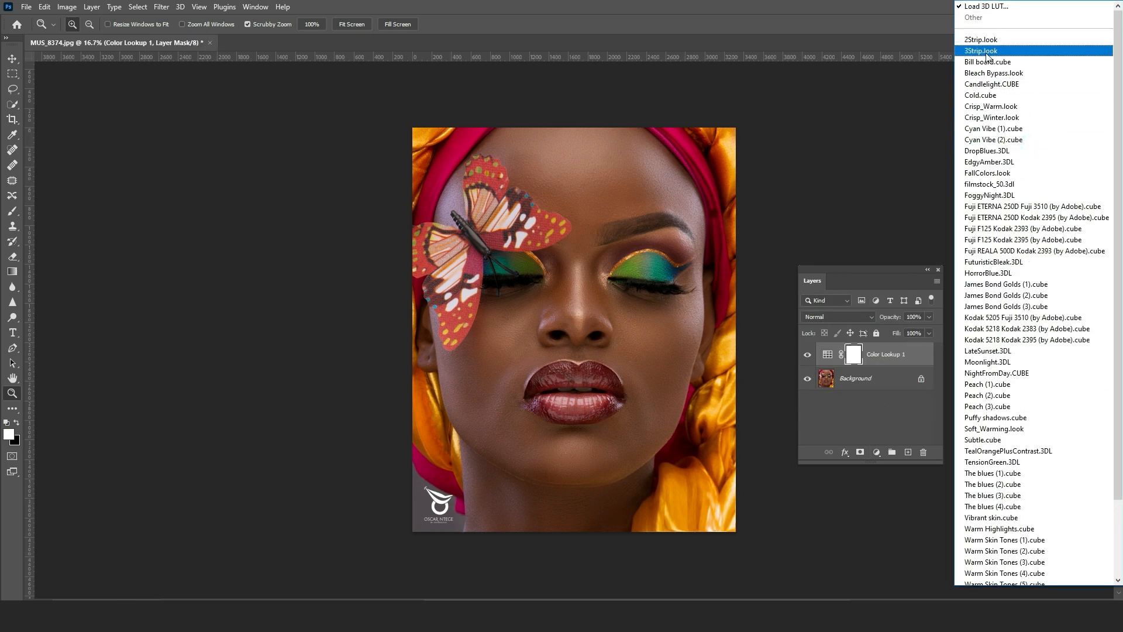
scroll(1021, 257, down, 3)
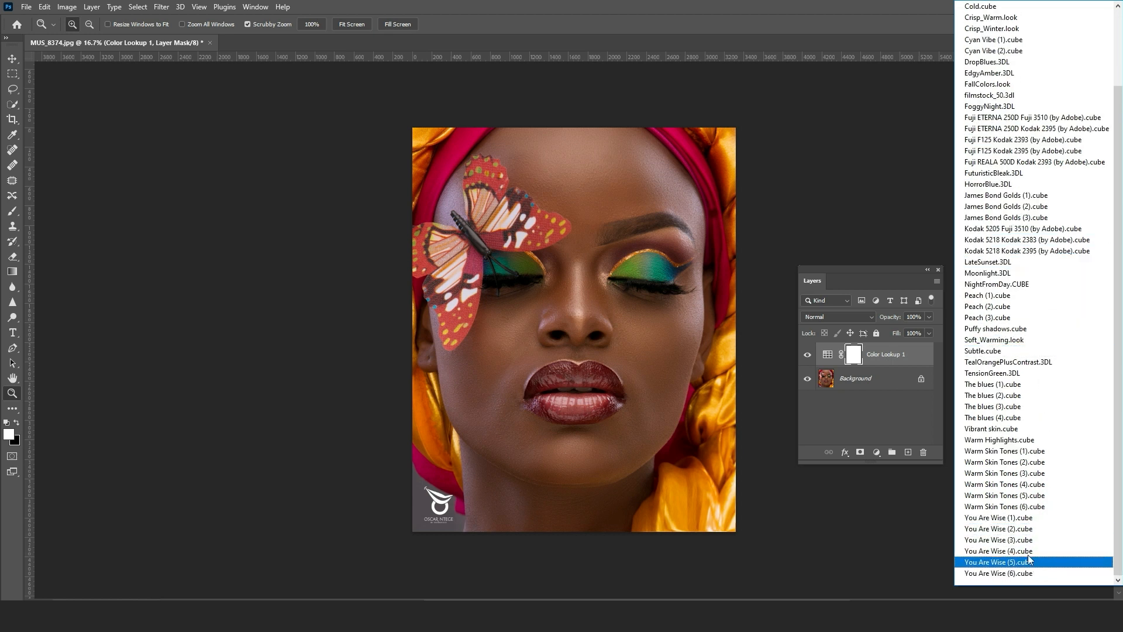
click(987, 429)
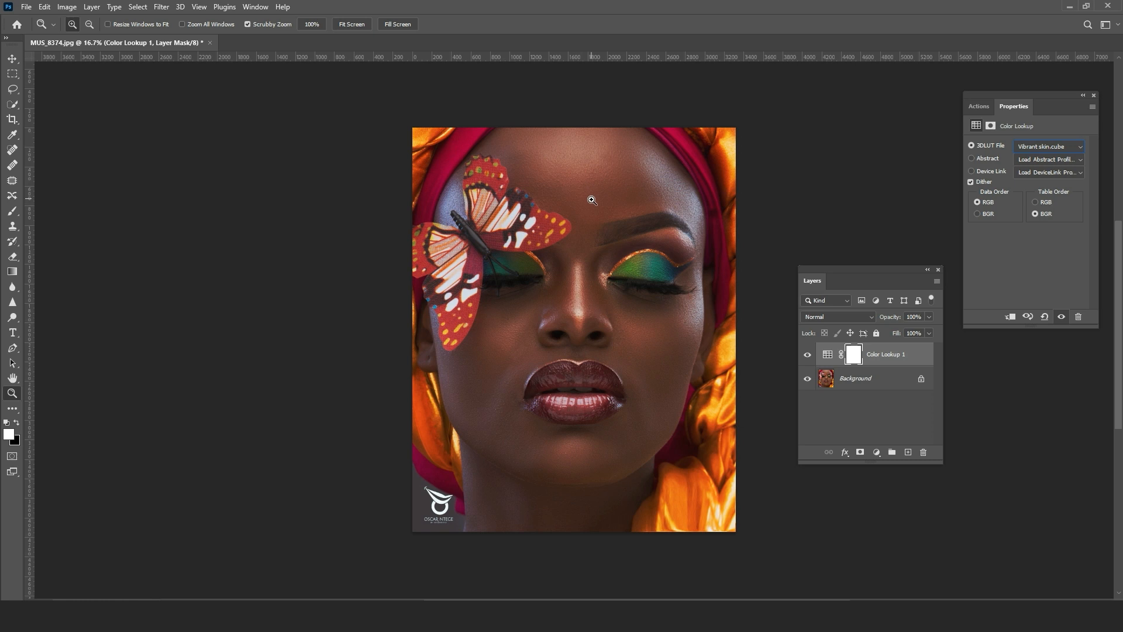
- Check the portrait with the Color Lookup layer off and on, and set the layer's opacity to 45%
click(808, 356)
click(808, 356)
click(929, 316)
click(909, 330)
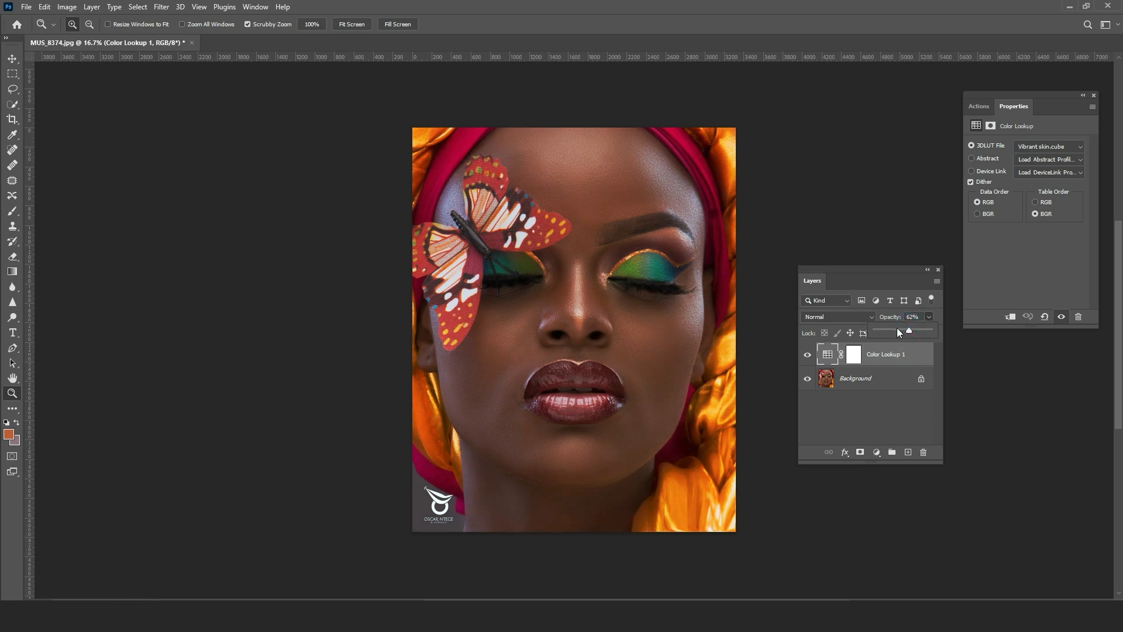
- Compare the portrait with the Color Lookup layer hidden and shown, including a close view of the forehead and eyes
click(808, 356)
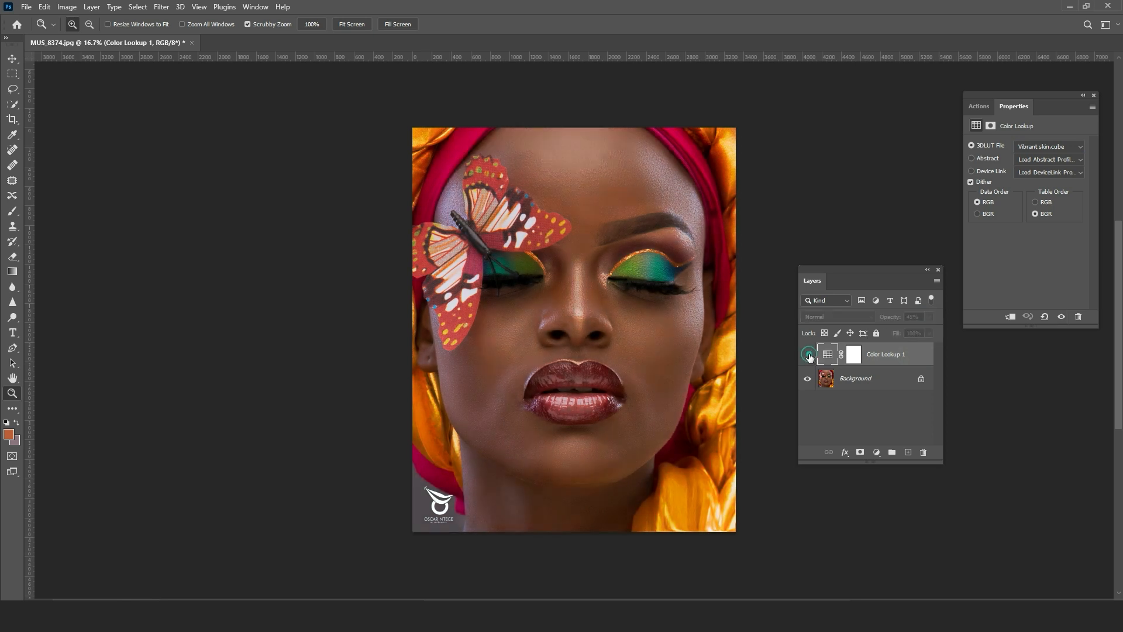
click(809, 355)
click(808, 356)
click(809, 356)
click(626, 171)
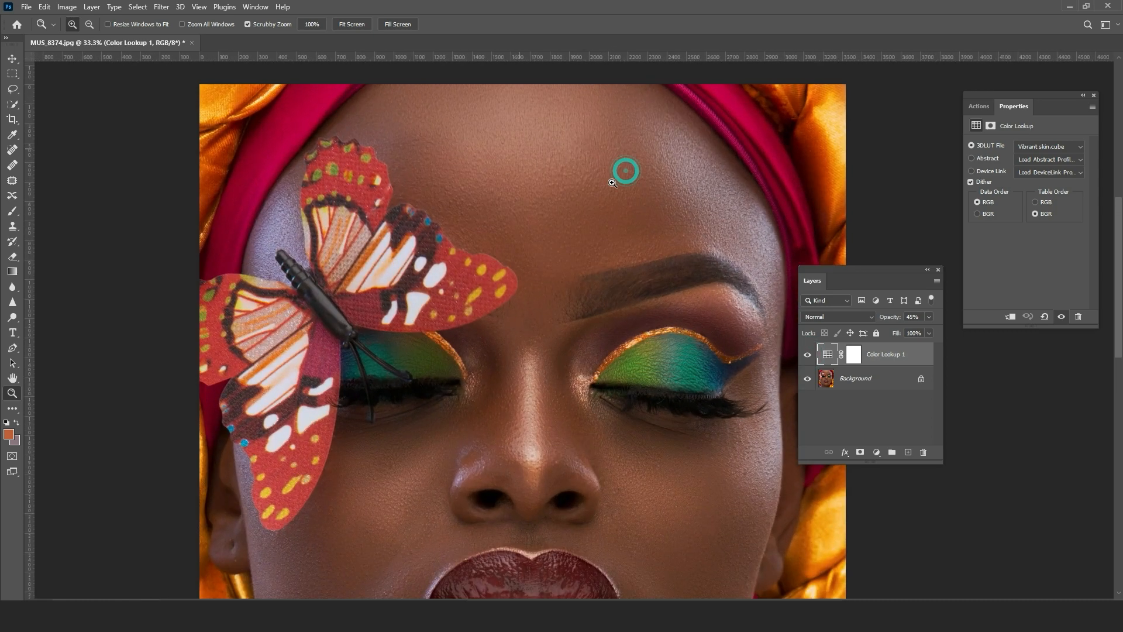
drag(556, 161, 572, 219)
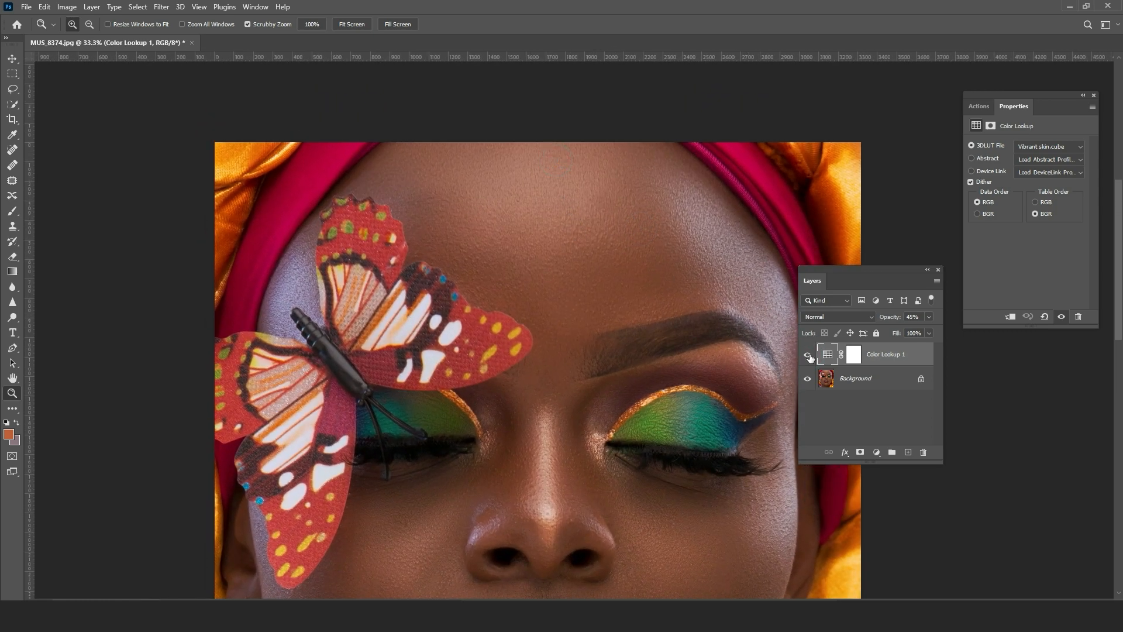
click(807, 356)
click(808, 356)
click(807, 357)
click(807, 357)
click(806, 357)
click(808, 355)
- Set the Color Lookup layer's opacity to 37%
click(928, 317)
drag(906, 330, 901, 330)
click(868, 352)
- Replace the layer's 3D LUT with Warm Skin Tones (1).cube and compare the portrait with the layer hidden and shown
click(1044, 146)
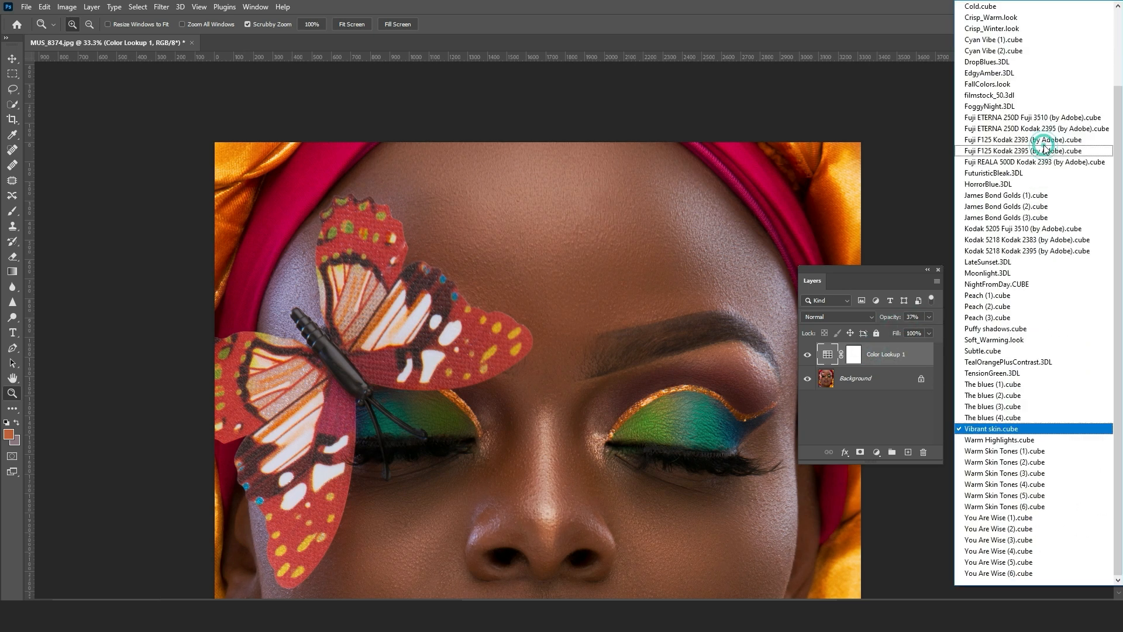
click(973, 452)
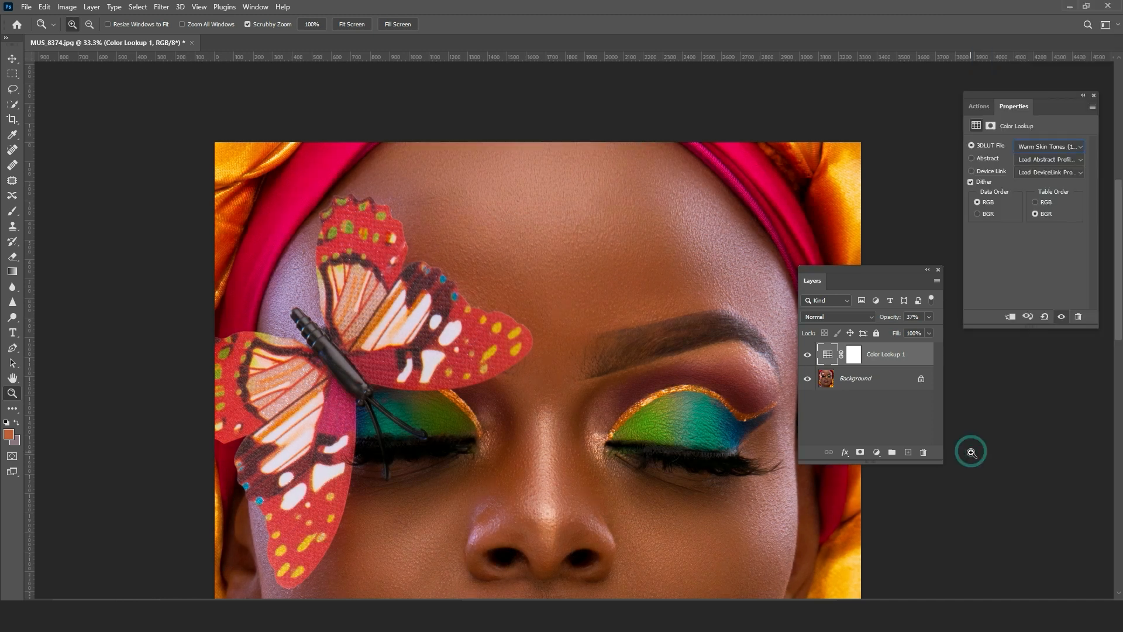
click(807, 355)
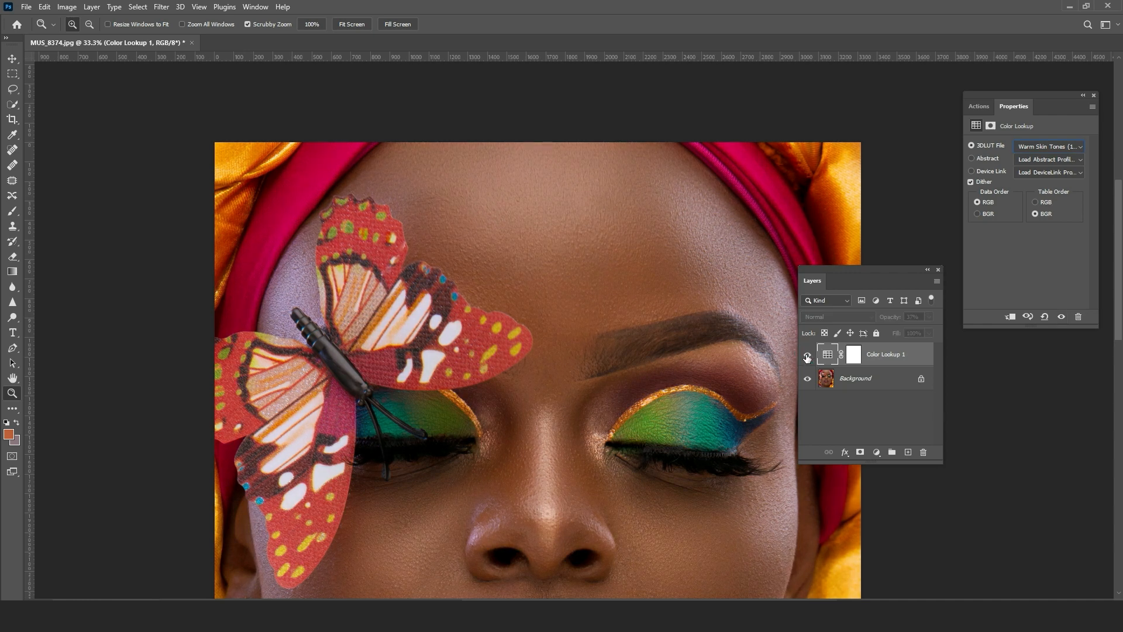
click(807, 356)
- Set the Color Lookup layer's opacity to 50%
drag(784, 308, 679, 303)
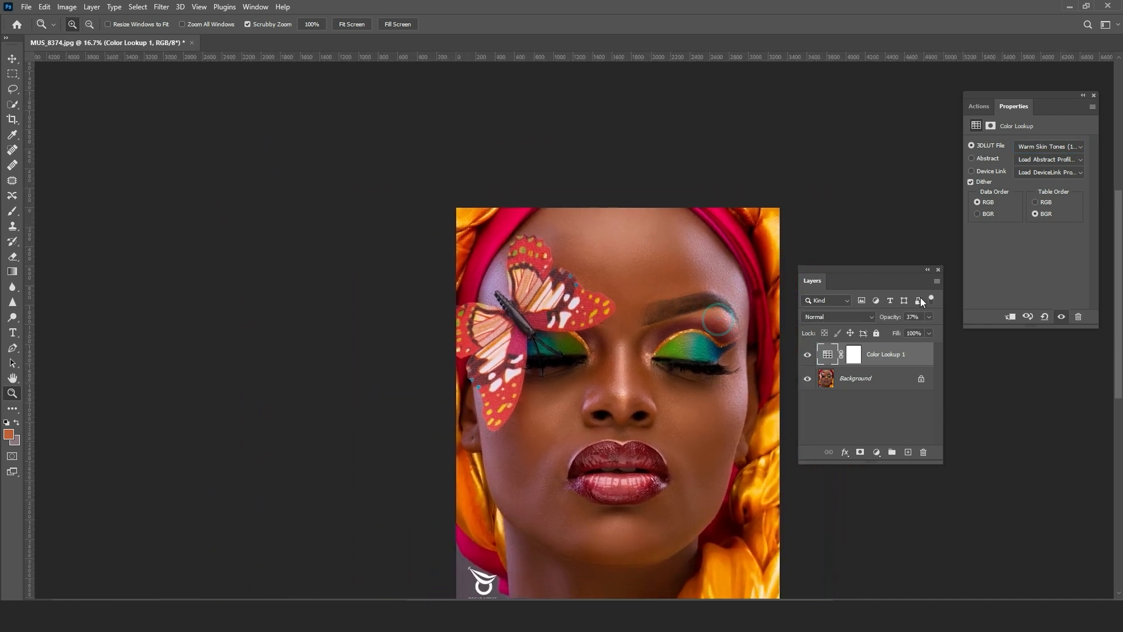
click(930, 317)
drag(909, 328, 953, 336)
- Compare the portrait before and after the Warm Skin Tones grade by hiding and showing the Color Lookup layer
click(808, 356)
click(808, 356)
click(808, 357)
click(808, 356)
click(698, 367)
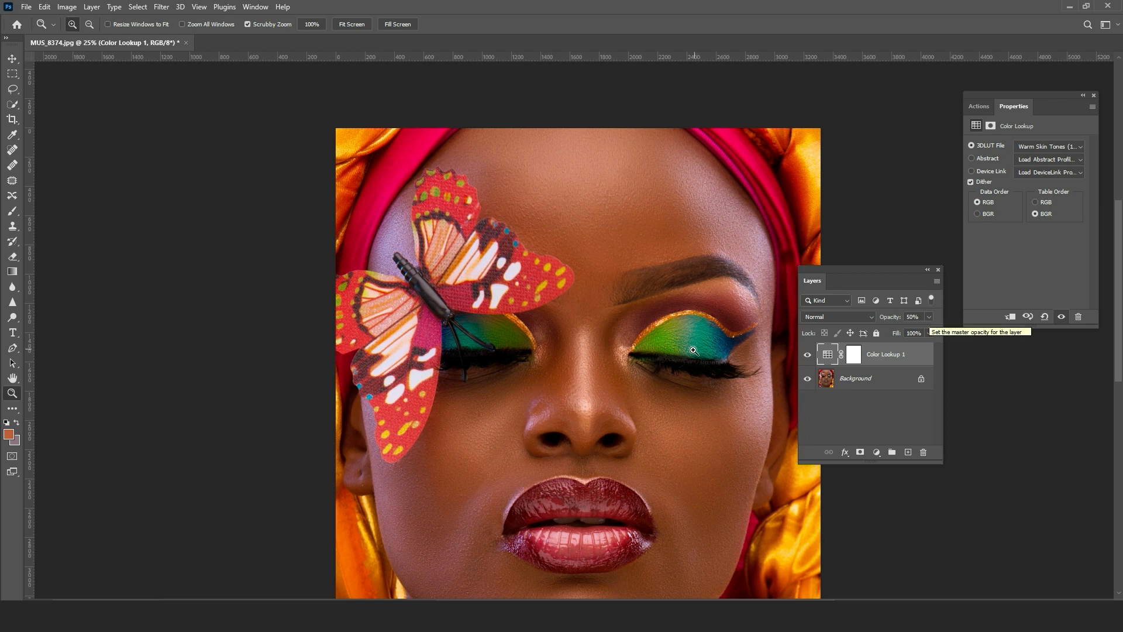
click(807, 355)
click(806, 355)
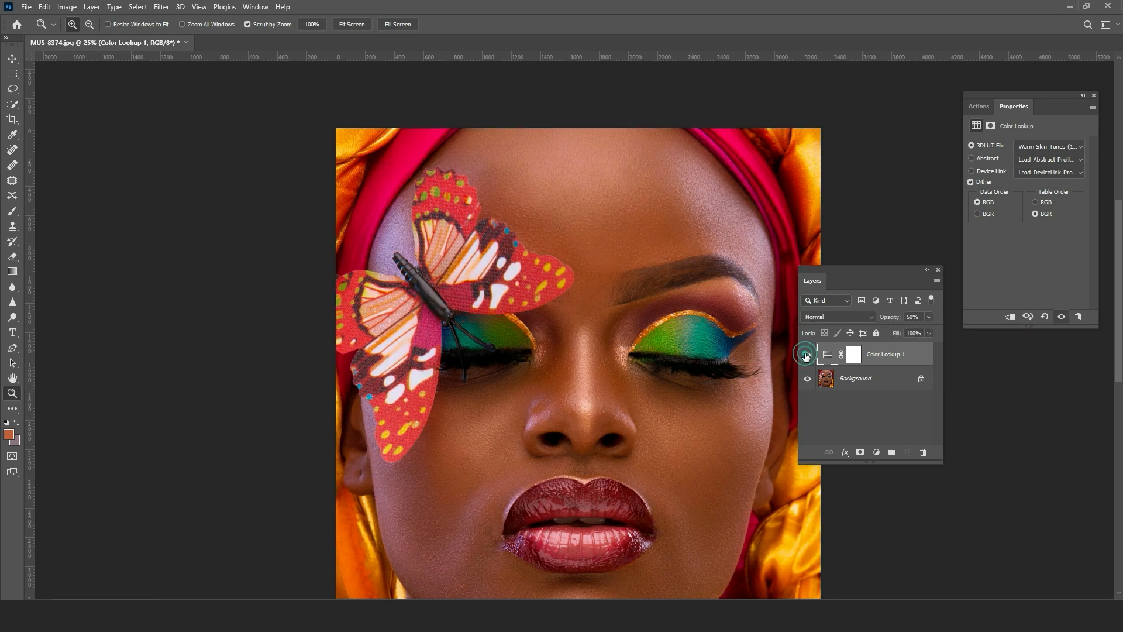